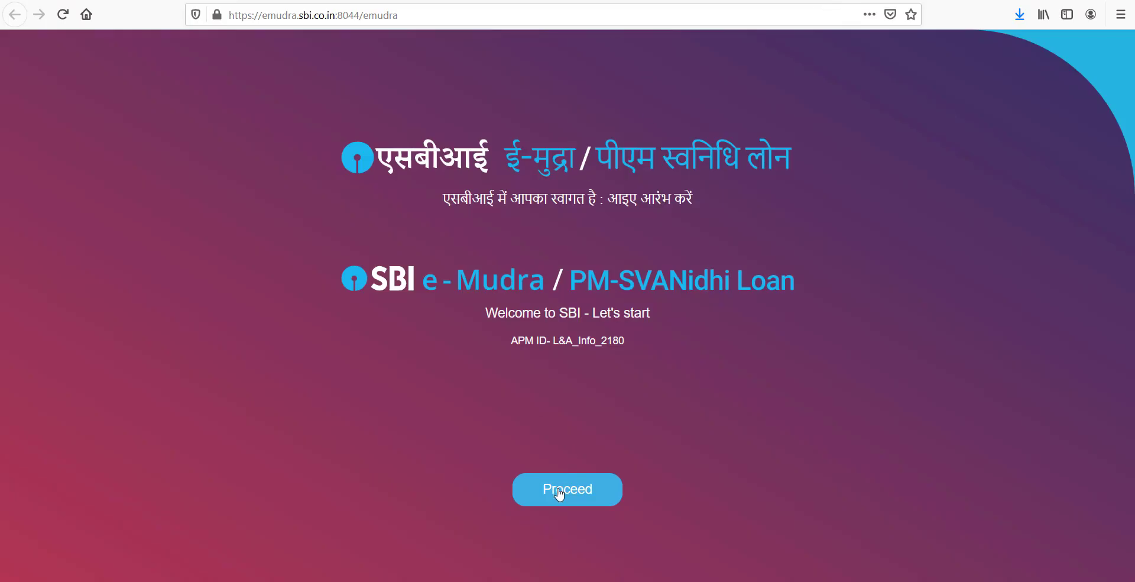
# - Open the e-Mudra loan features and required-documents notice and read it to the end
pyautogui.click(559, 492)
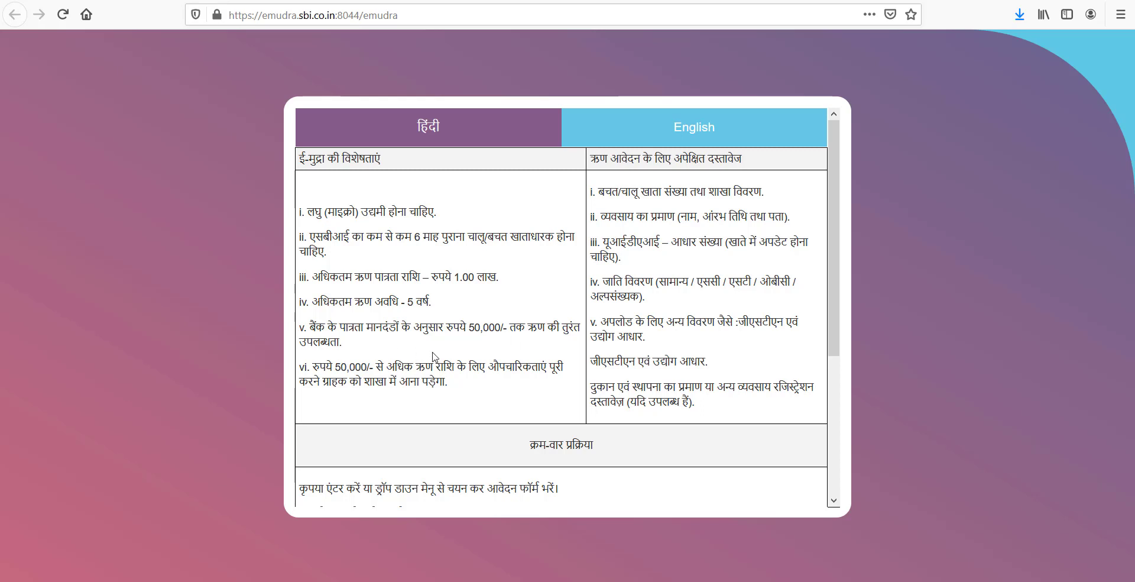
pyautogui.tripleClick(344, 343)
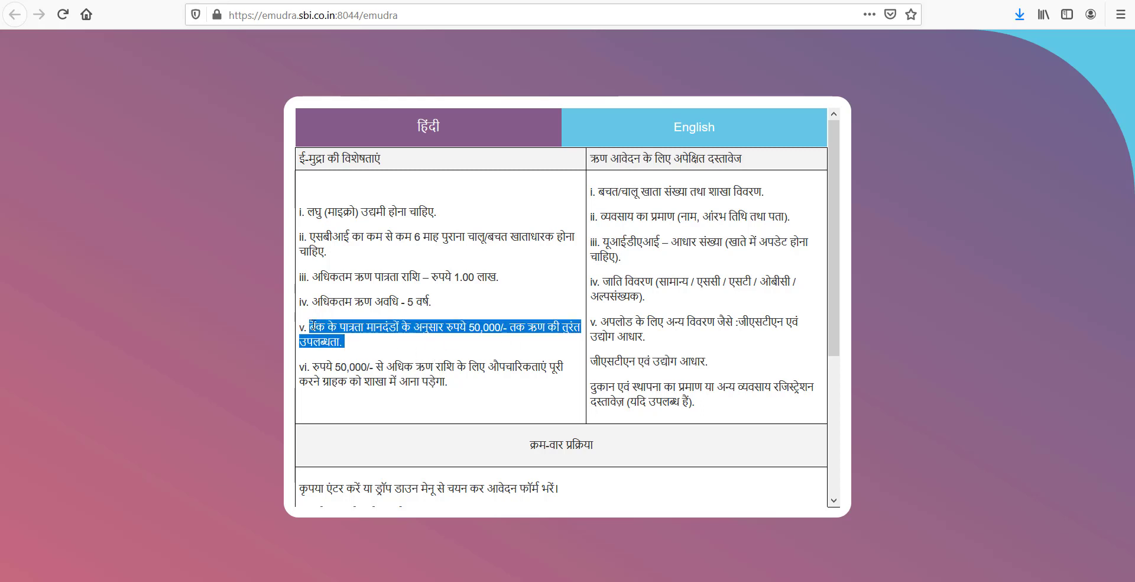
pyautogui.click(368, 339)
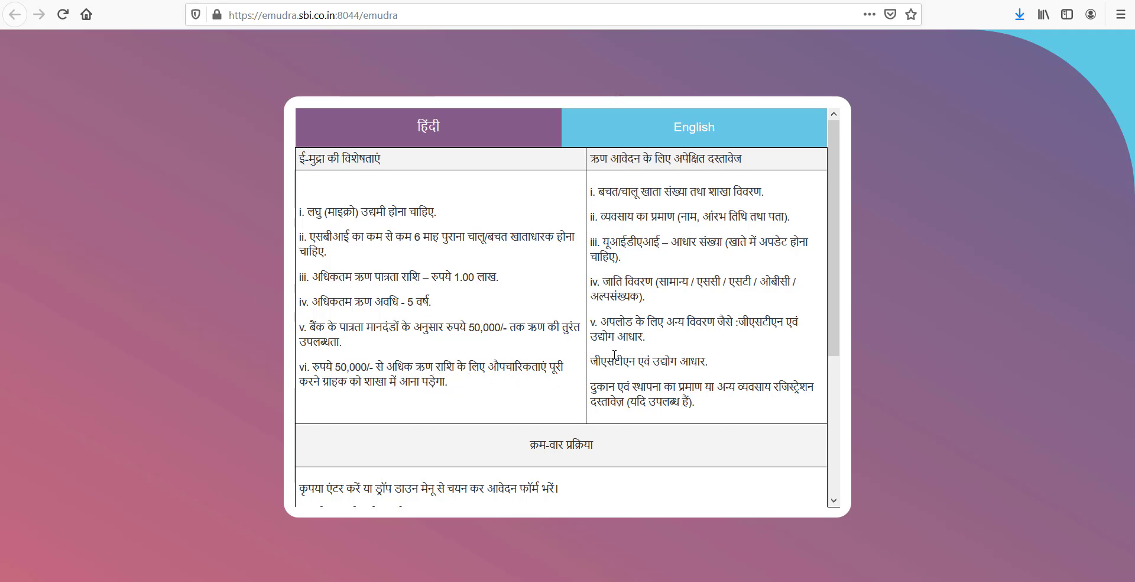
pyautogui.scroll(-3, 626, 368)
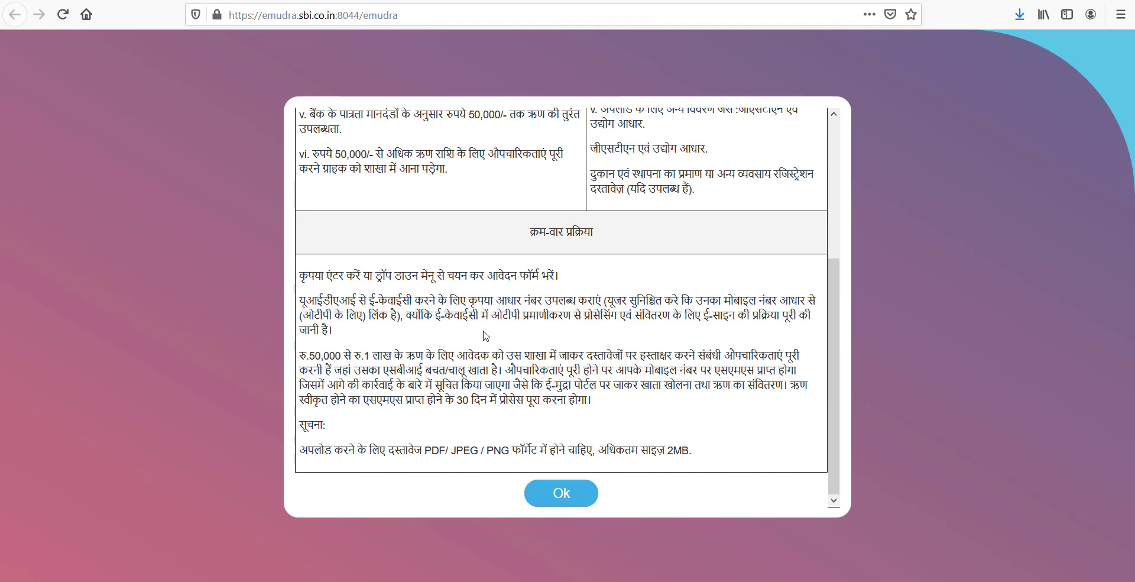
pyautogui.scroll(1, 489, 332)
pyautogui.scroll(-1, 632, 435)
# - Consent to Aadhaar sharing, verify the applicant's Aadhaar number by OTP, and enter loan amount 40000
pyautogui.click(559, 499)
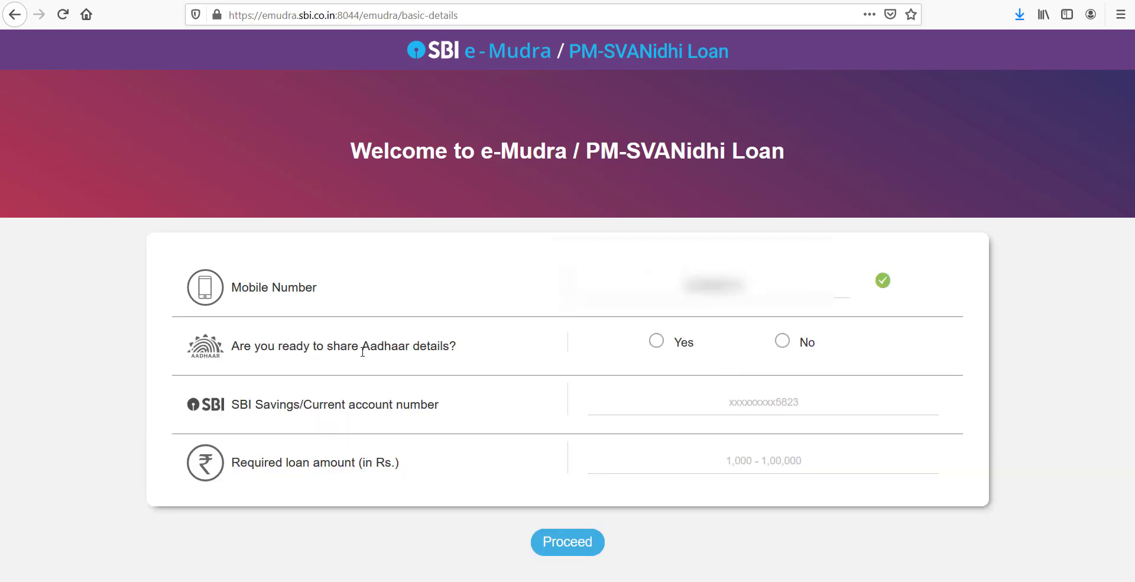
pyautogui.click(658, 342)
pyautogui.click(567, 415)
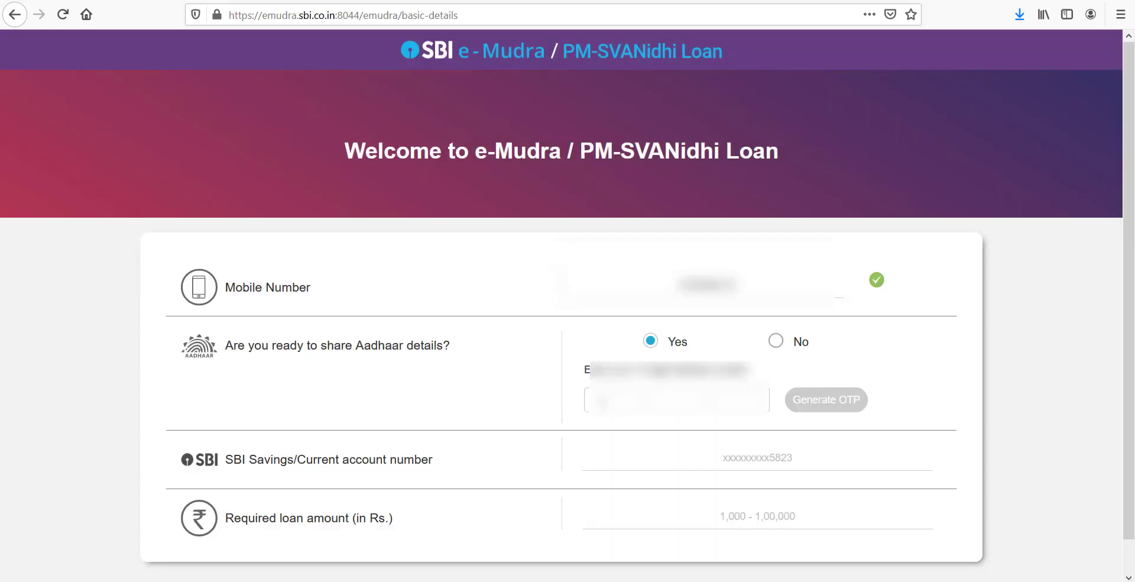
pyautogui.write('00000000')
pyautogui.click(848, 407)
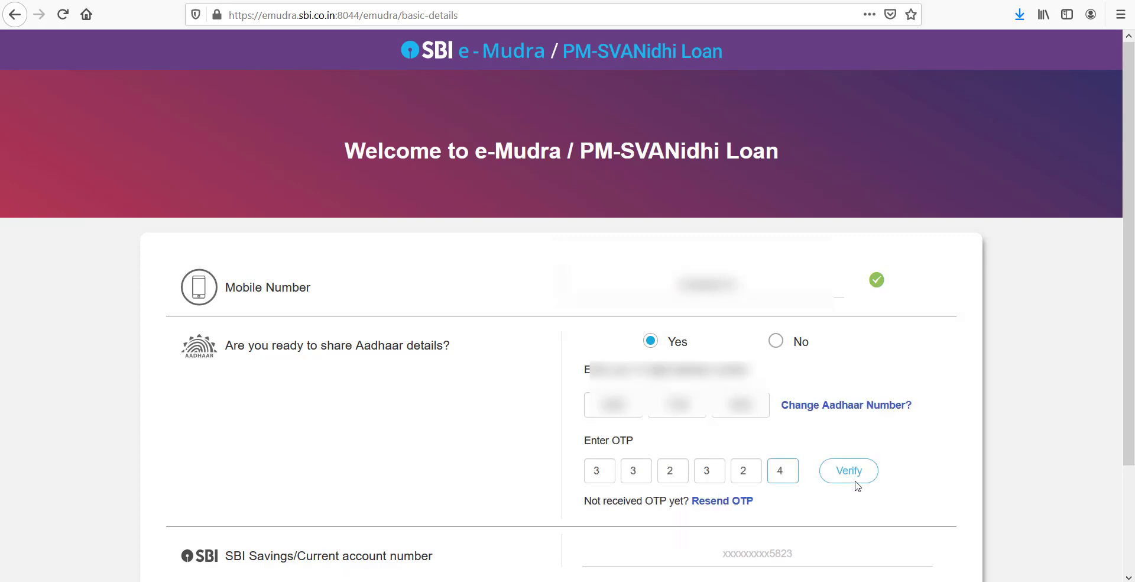
pyautogui.click(855, 479)
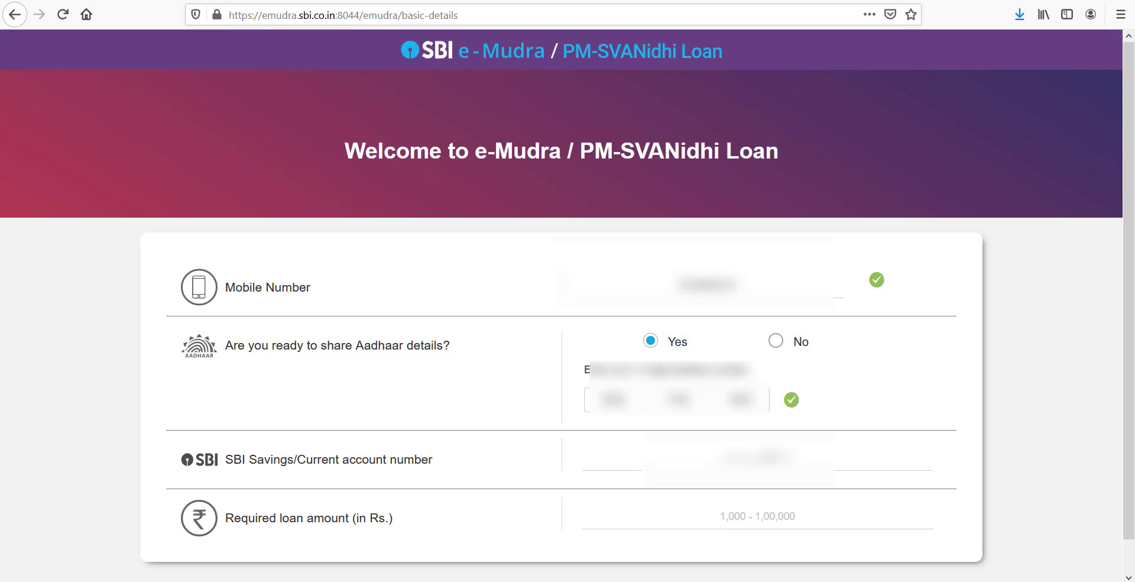
pyautogui.press('Tab')
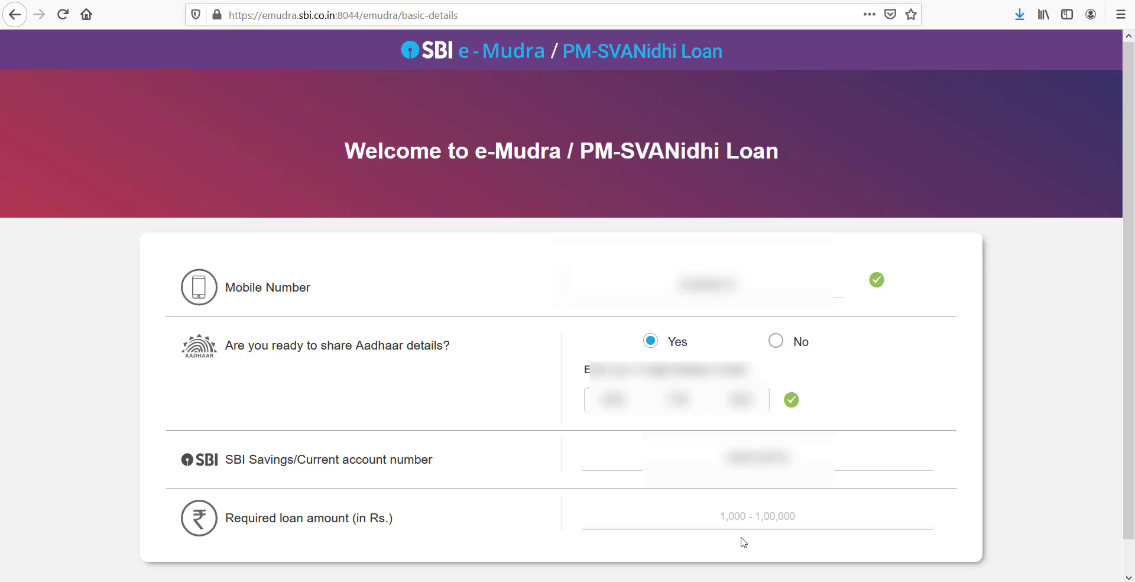
pyautogui.write('40000')
# - Set qualification to Intermediate or More and house ownership to Self or Spouse
pyautogui.scroll(-10, 484, 374)
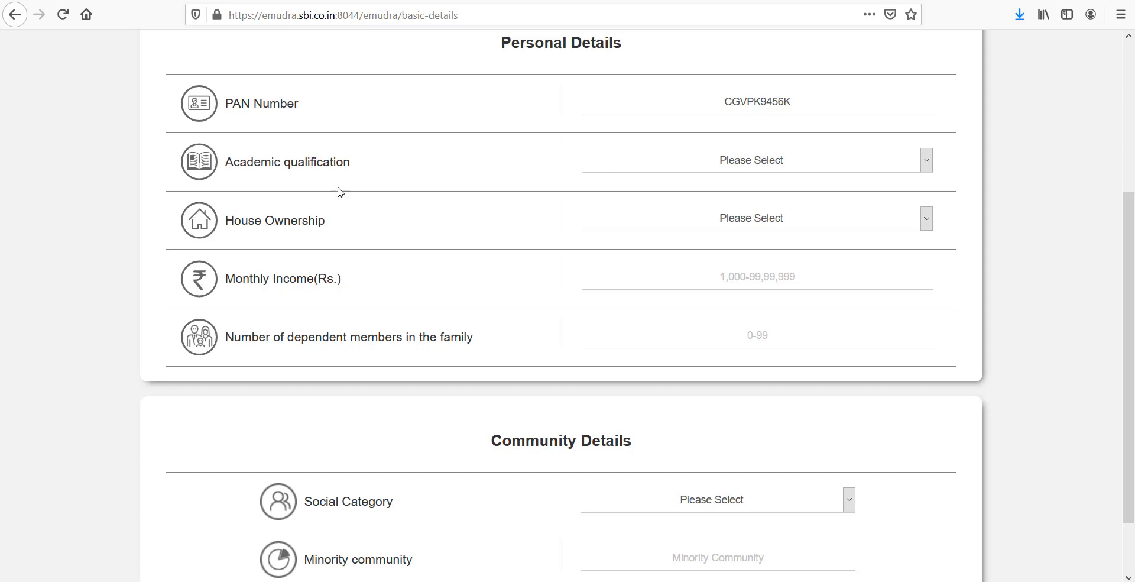
pyautogui.click(762, 165)
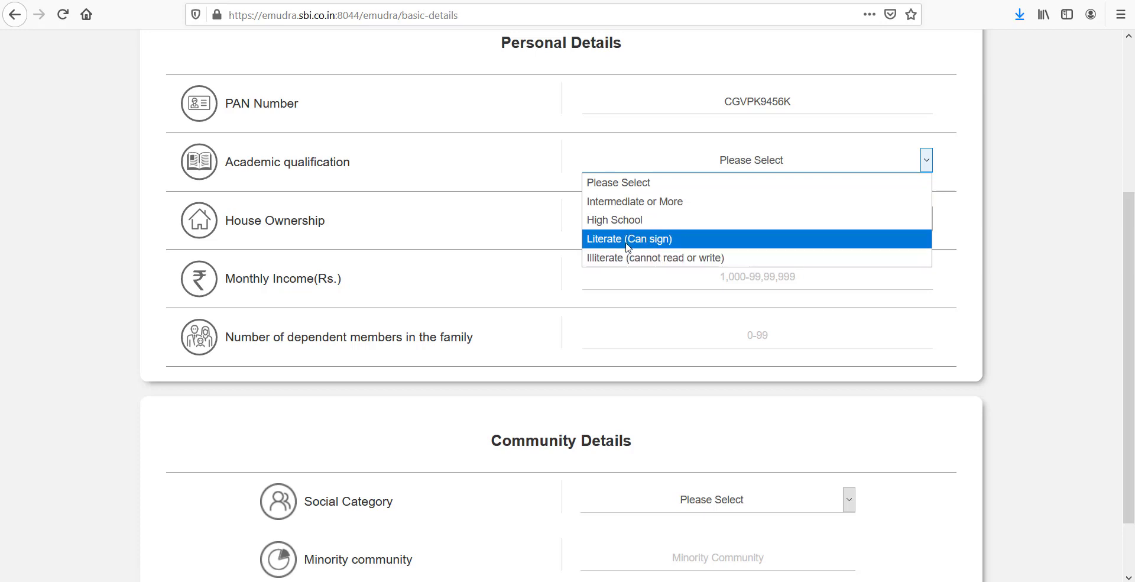
pyautogui.click(636, 201)
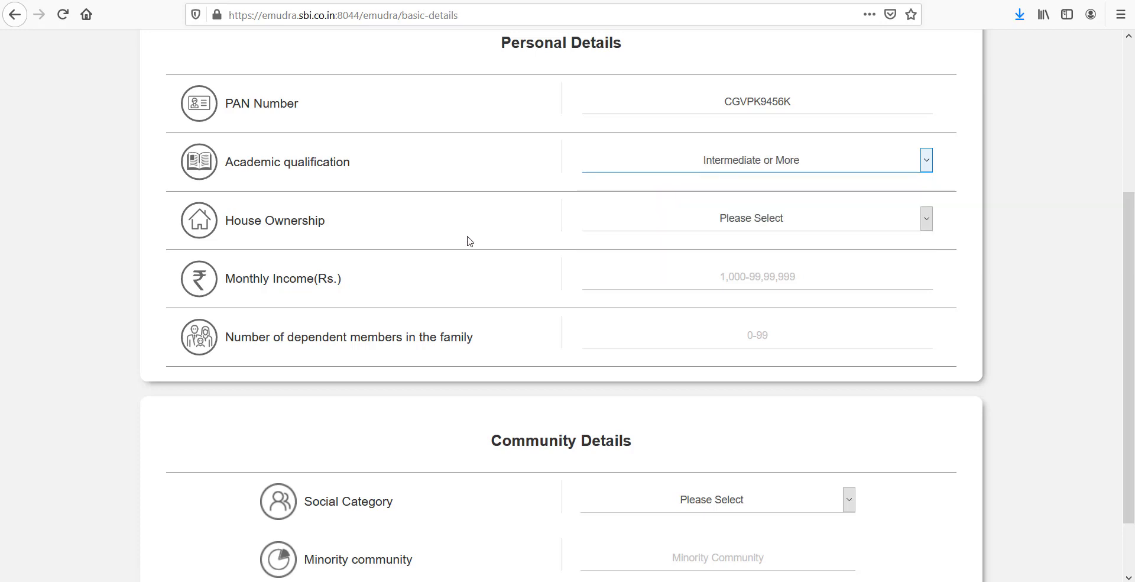
pyautogui.click(780, 229)
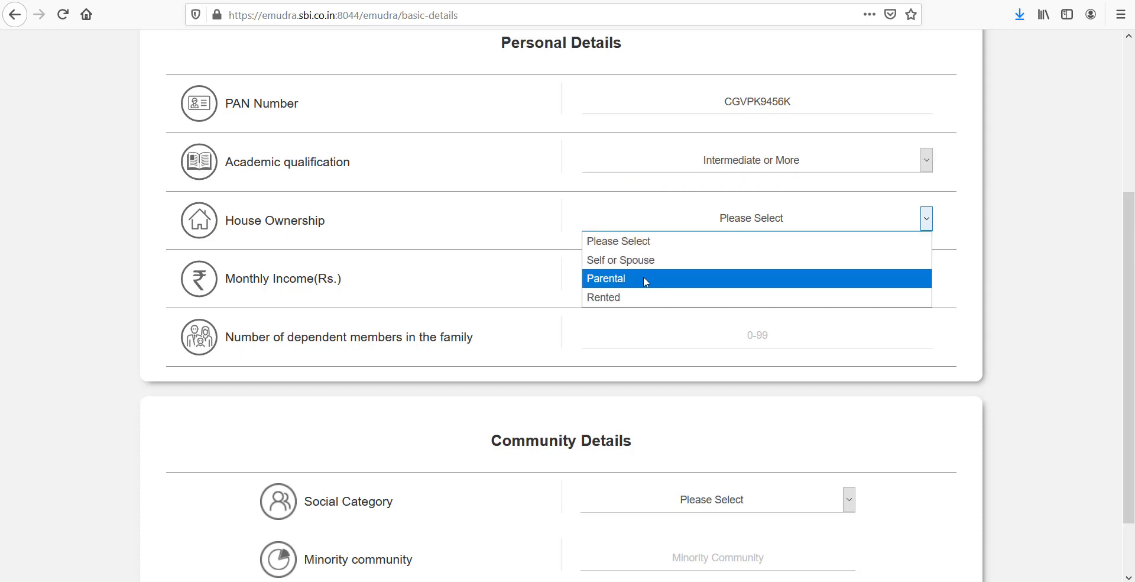
pyautogui.click(626, 260)
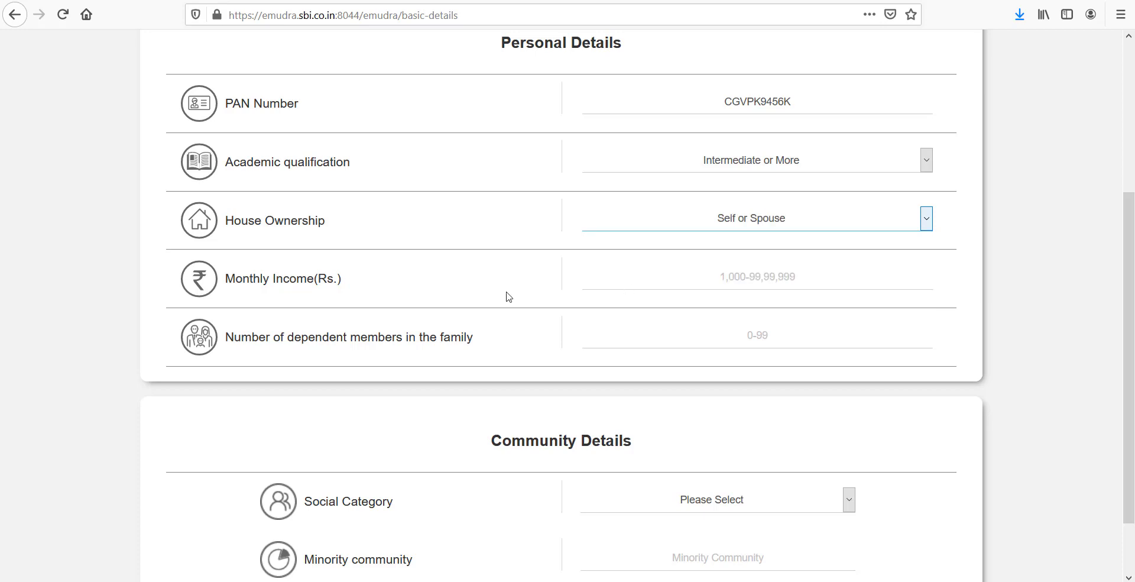
# - Enter monthly income 500000, 0 dependents, and social category HINDU SCHEDULED CASTE
pyautogui.click(745, 273)
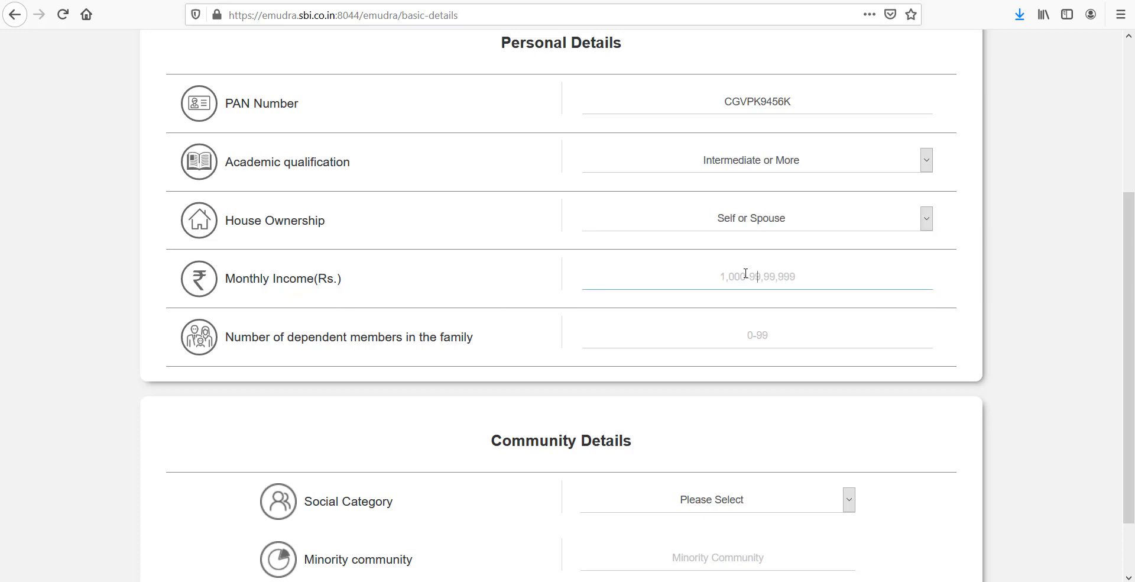
pyautogui.write('500000')
pyautogui.click(682, 340)
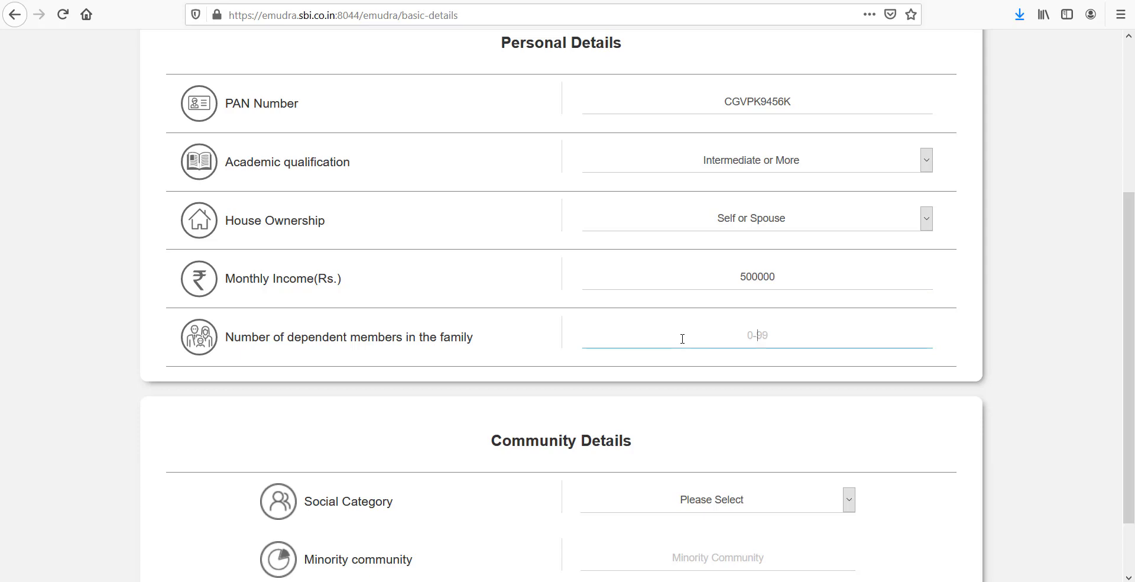
pyautogui.write('0')
pyautogui.scroll(-2, 675, 536)
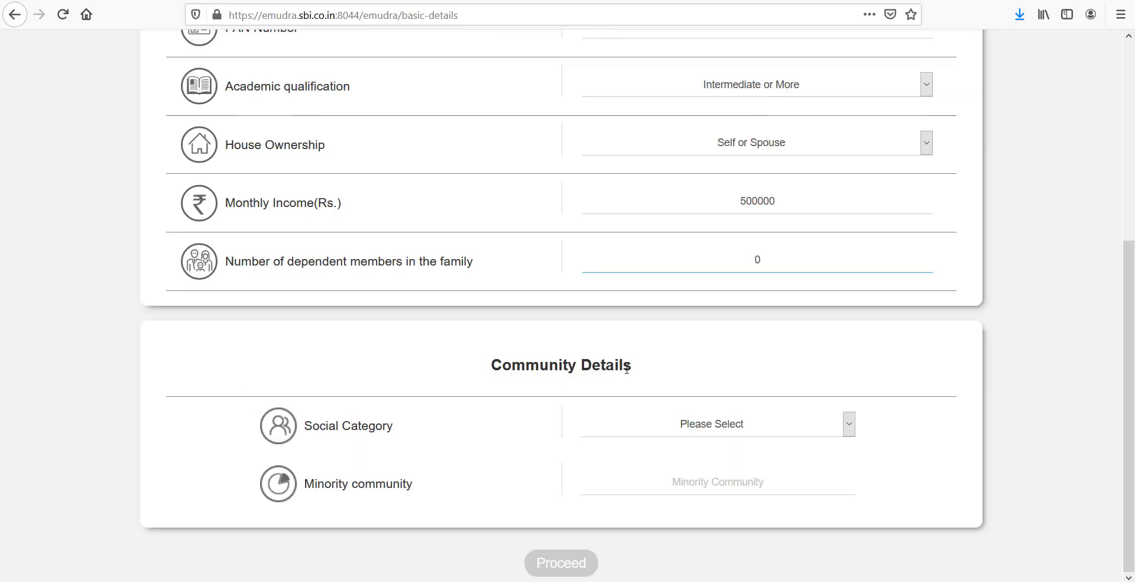
pyautogui.click(688, 436)
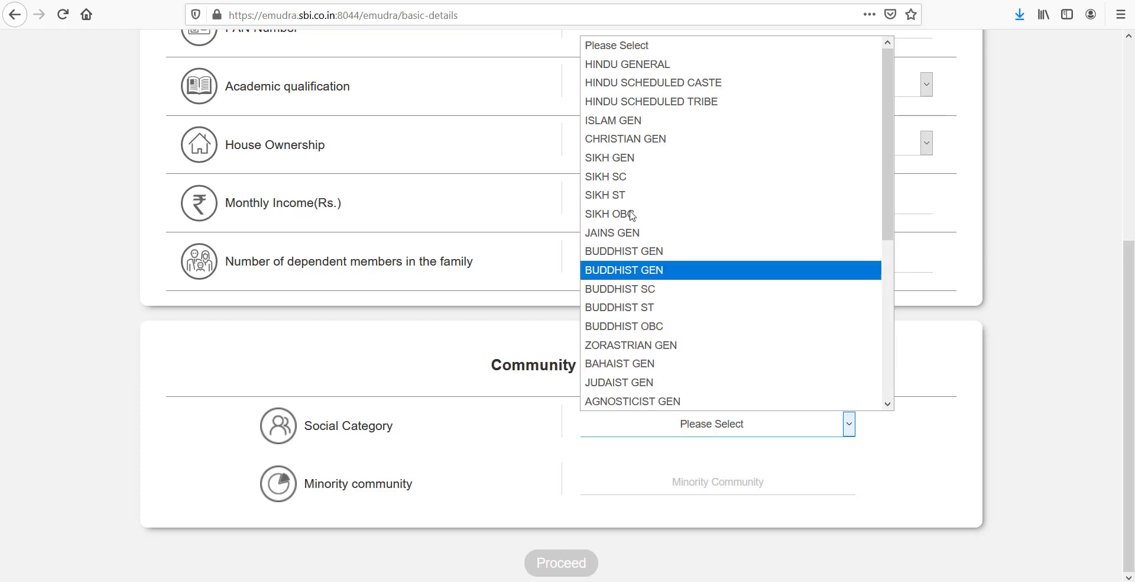
pyautogui.click(664, 82)
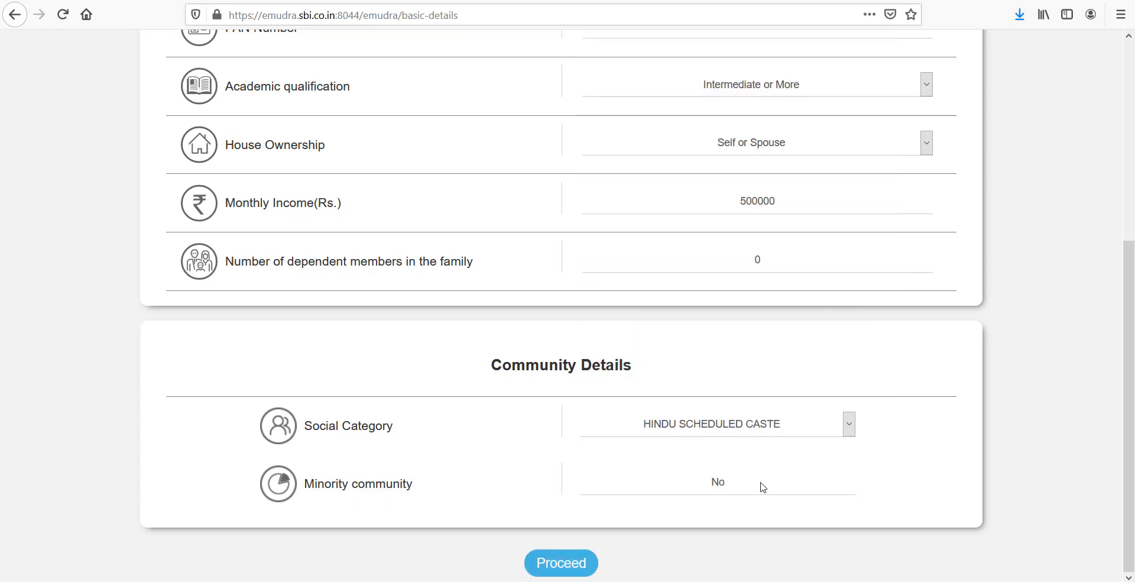
# - Continue to Business Details and enter the business name 'csc name'
pyautogui.click(577, 571)
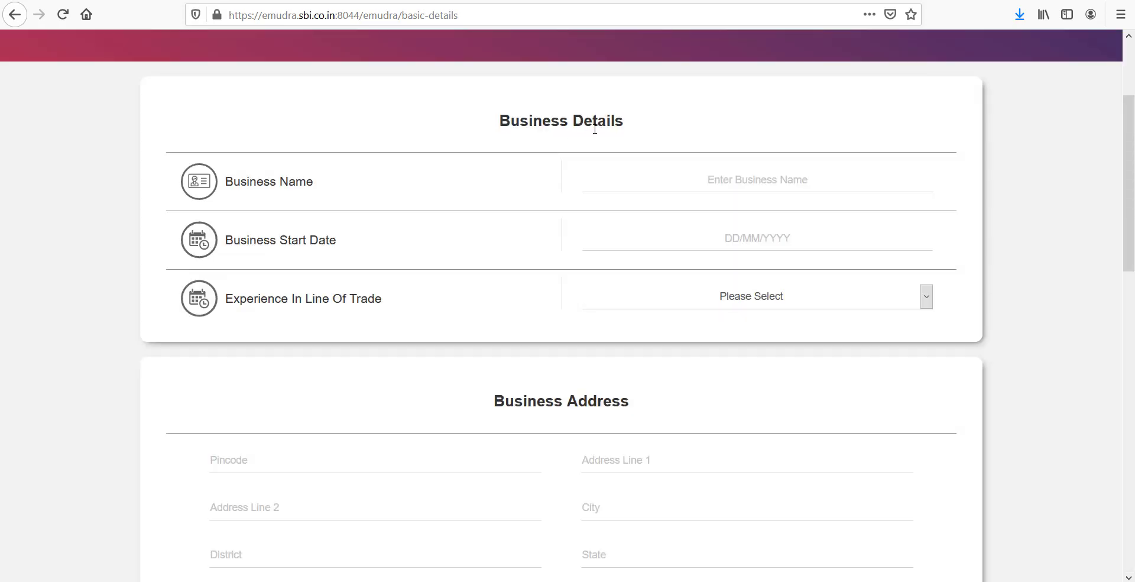
pyautogui.click(721, 182)
pyautogui.write('p')
pyautogui.press('BackSpace')
pyautogui.write('cs')
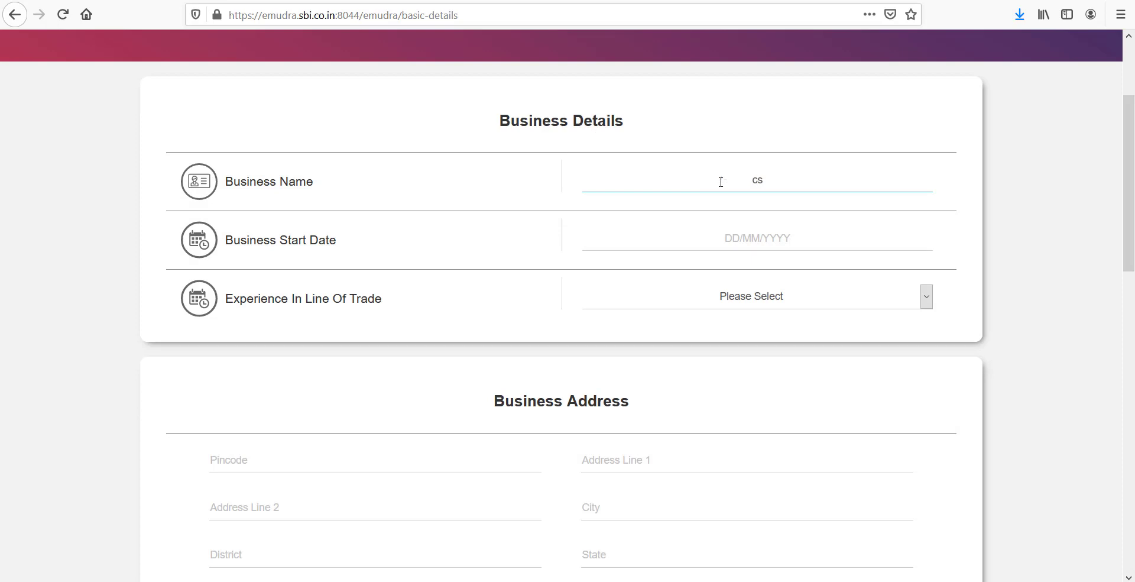
pyautogui.write('c name')
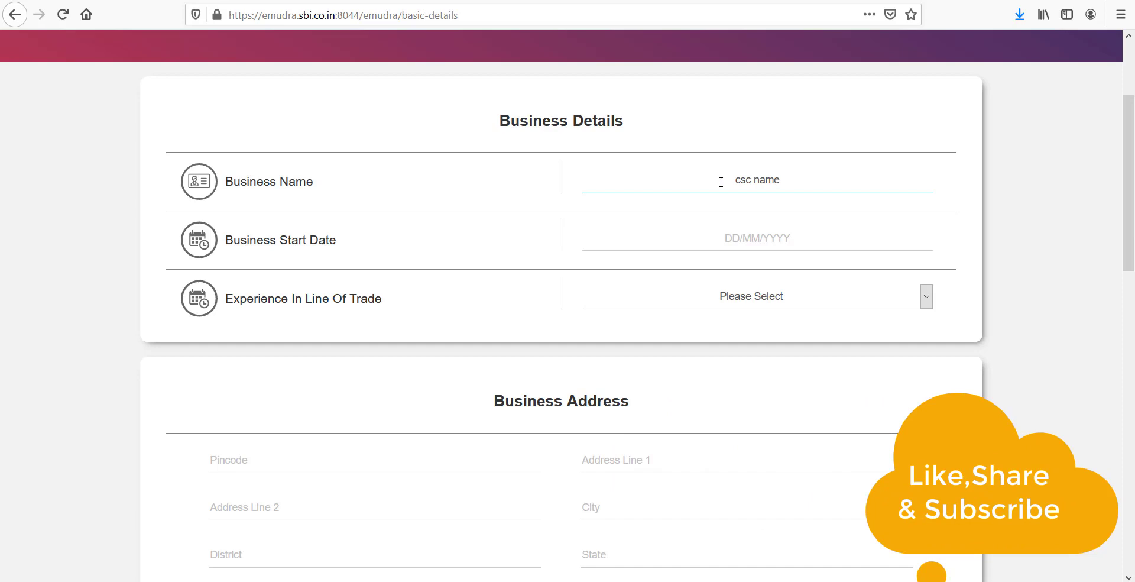
# - Set the business start date to 01/08/2018 and experience to More Than 3 Years
pyautogui.click(784, 245)
pyautogui.click(664, 265)
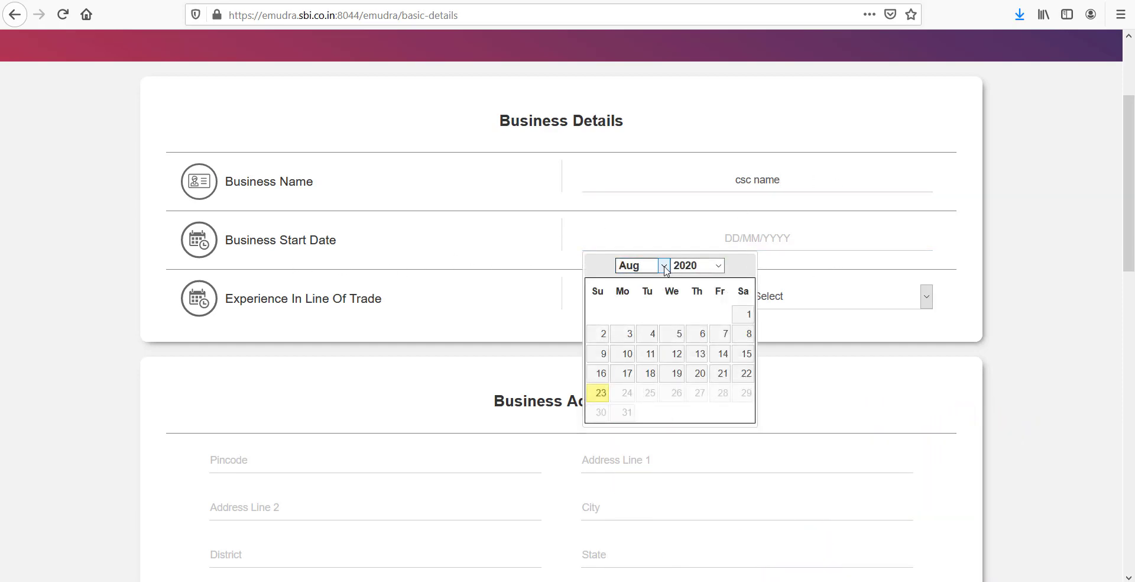
pyautogui.click(718, 266)
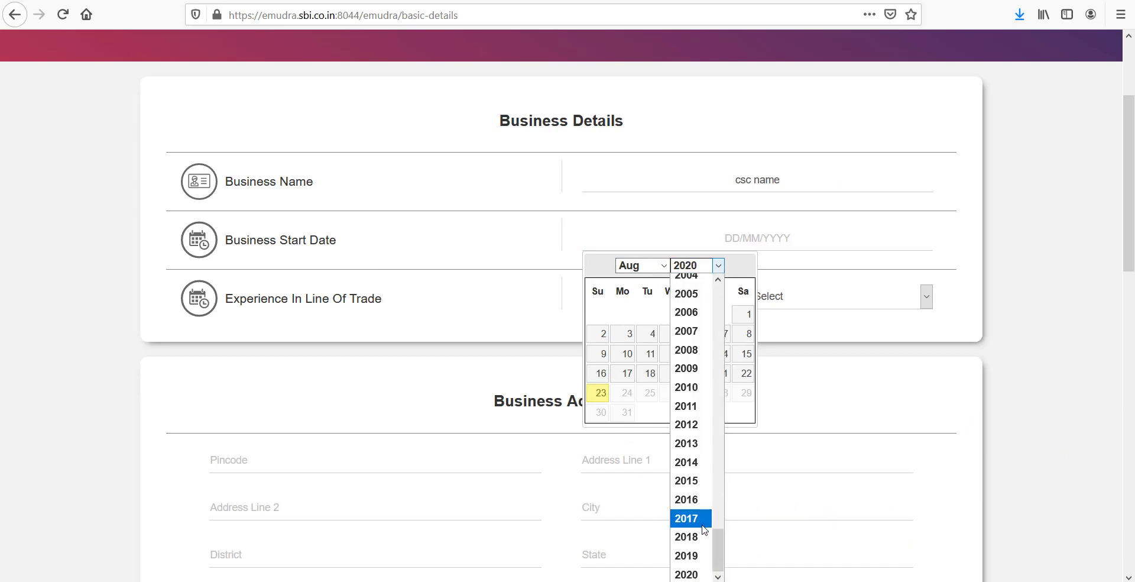
pyautogui.click(687, 536)
pyautogui.click(758, 295)
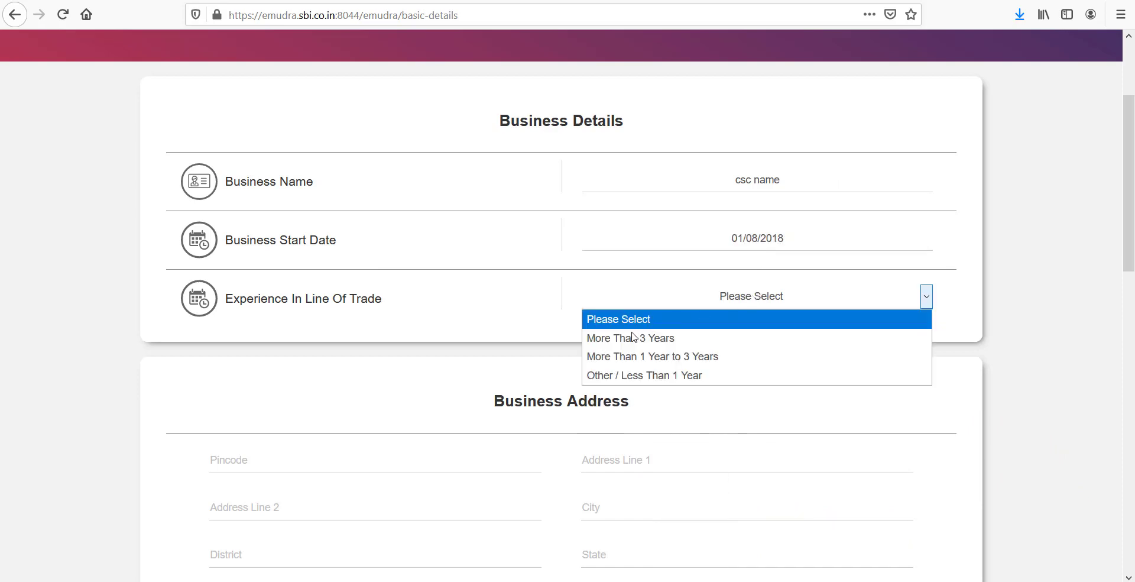
pyautogui.click(665, 338)
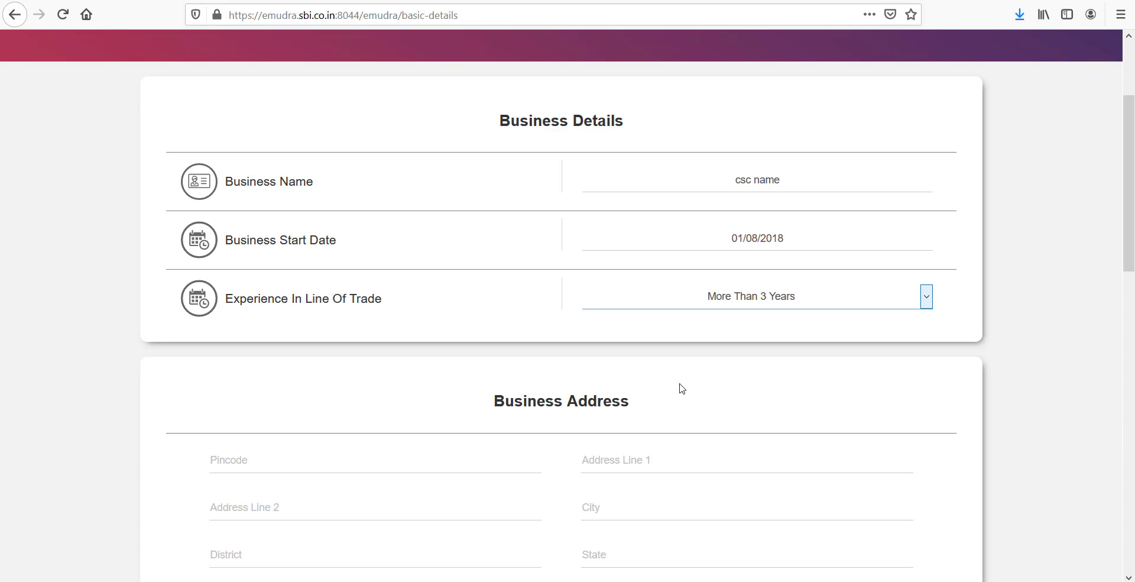
# - Set the Type of Business to Services
pyautogui.scroll(-4, 682, 389)
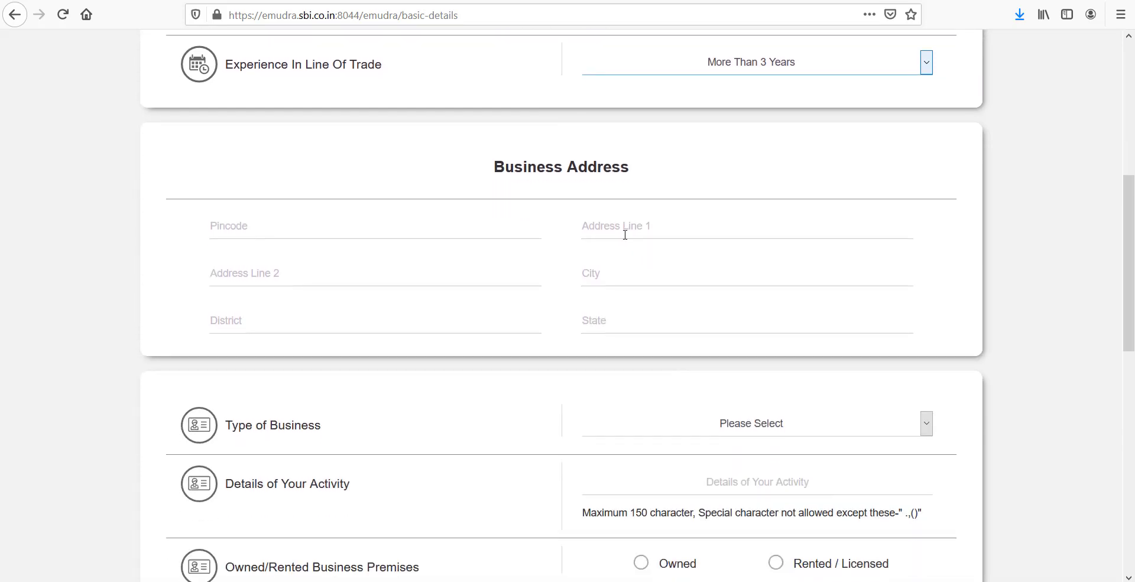
pyautogui.click(627, 231)
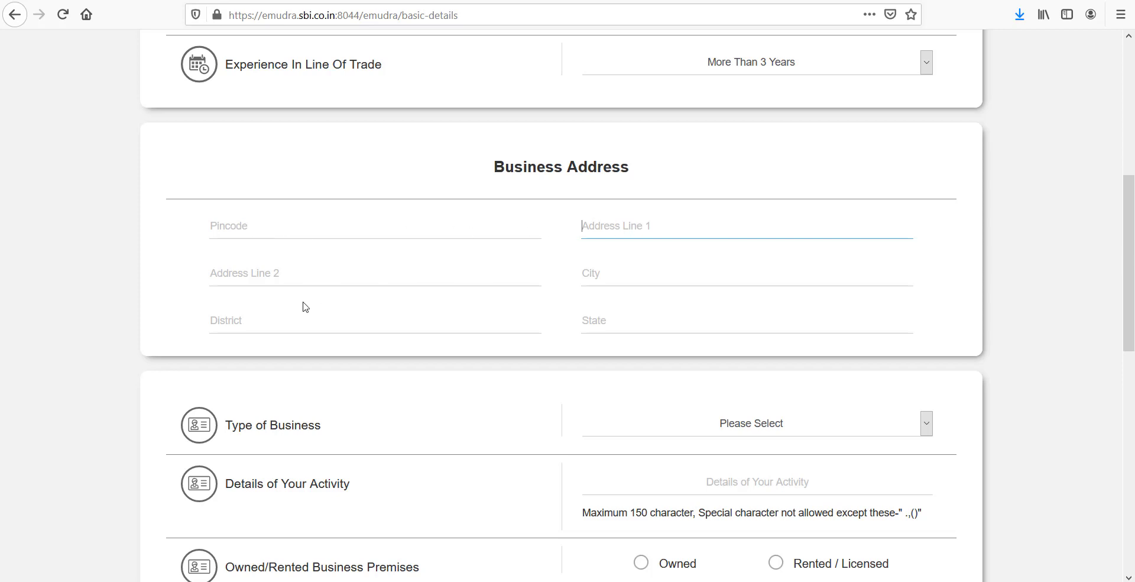
pyautogui.scroll(-3, 420, 316)
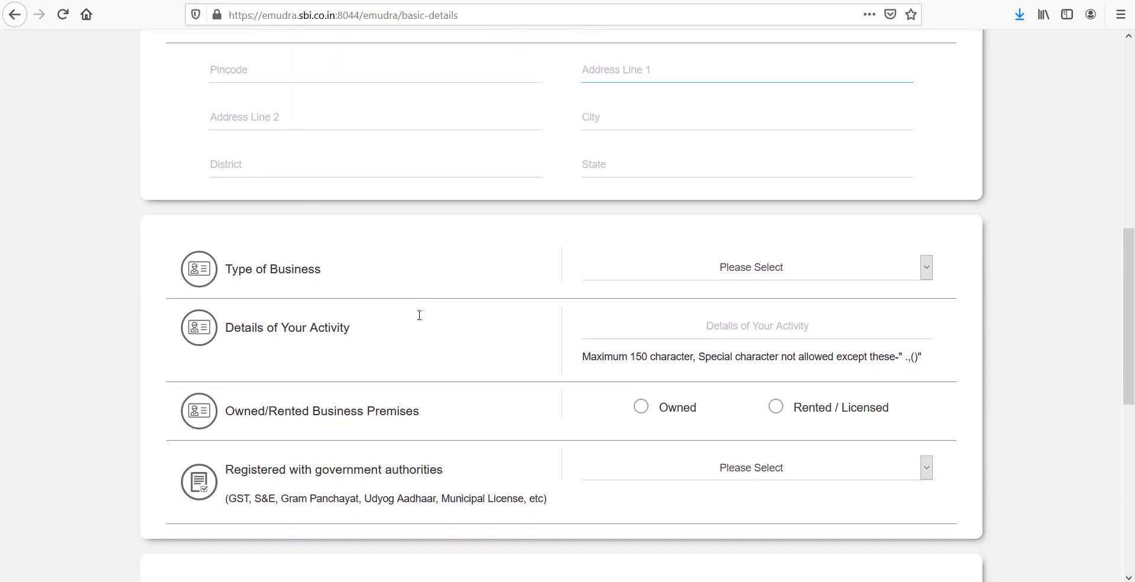
pyautogui.click(736, 279)
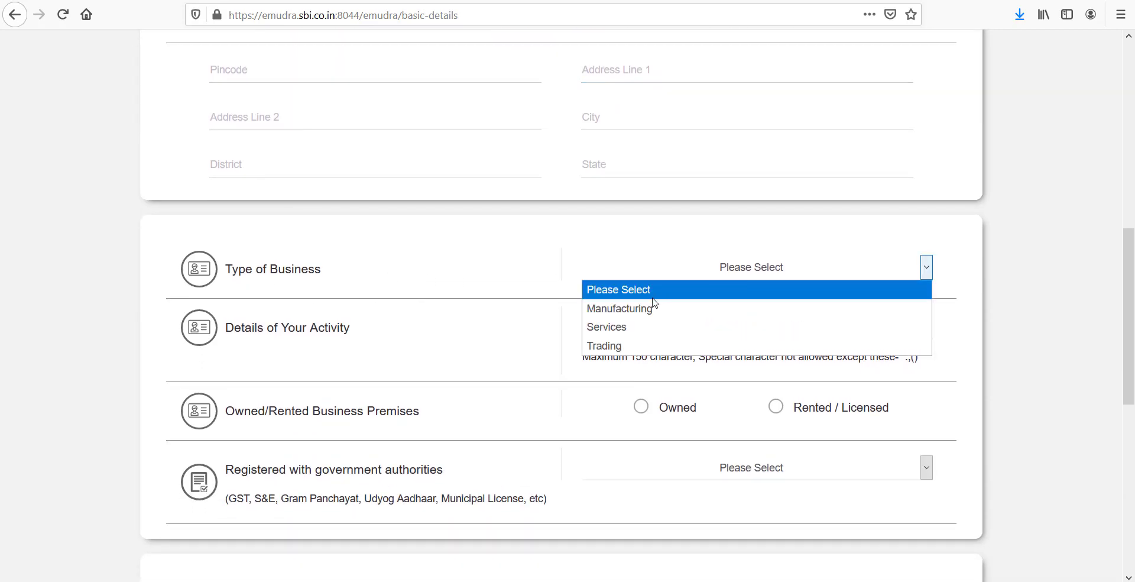
pyautogui.click(649, 324)
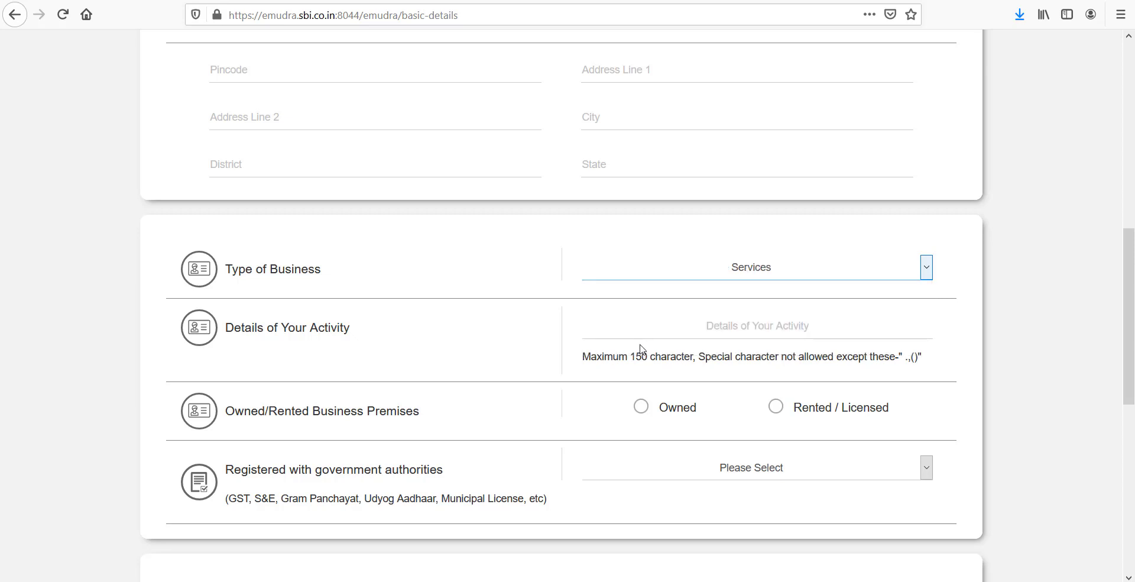
pyautogui.scroll(-3, 641, 346)
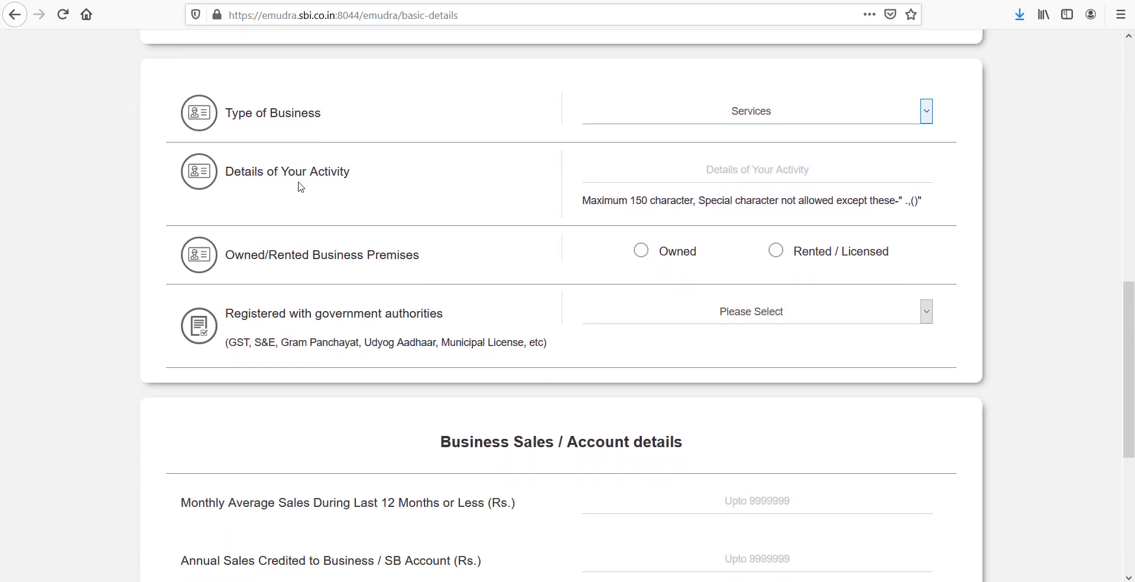
pyautogui.click(681, 175)
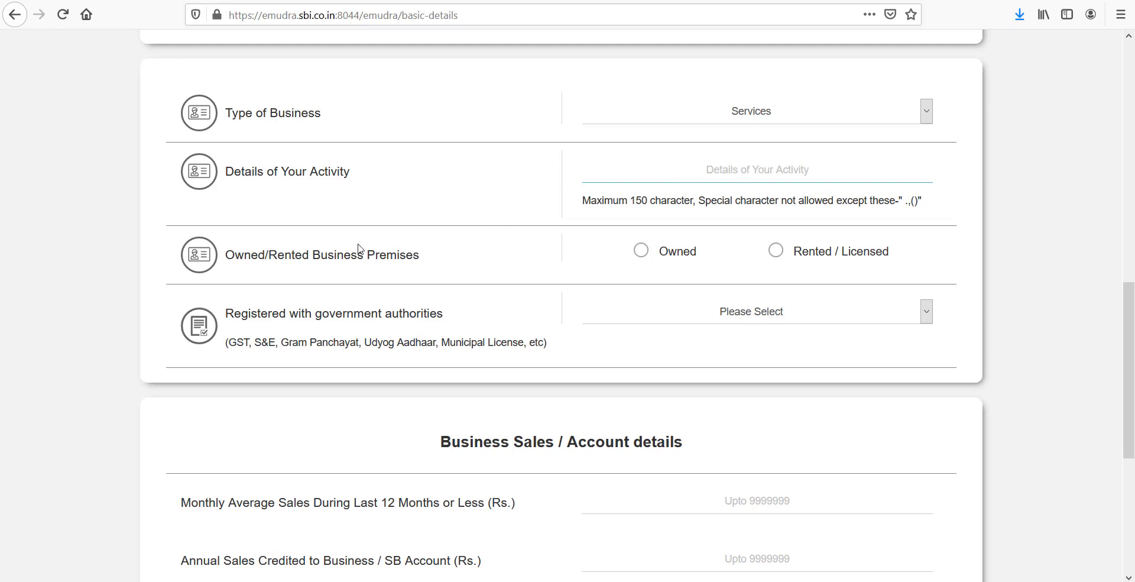
# - Mark the business premises as Owned and answer No to government registration
pyautogui.click(642, 250)
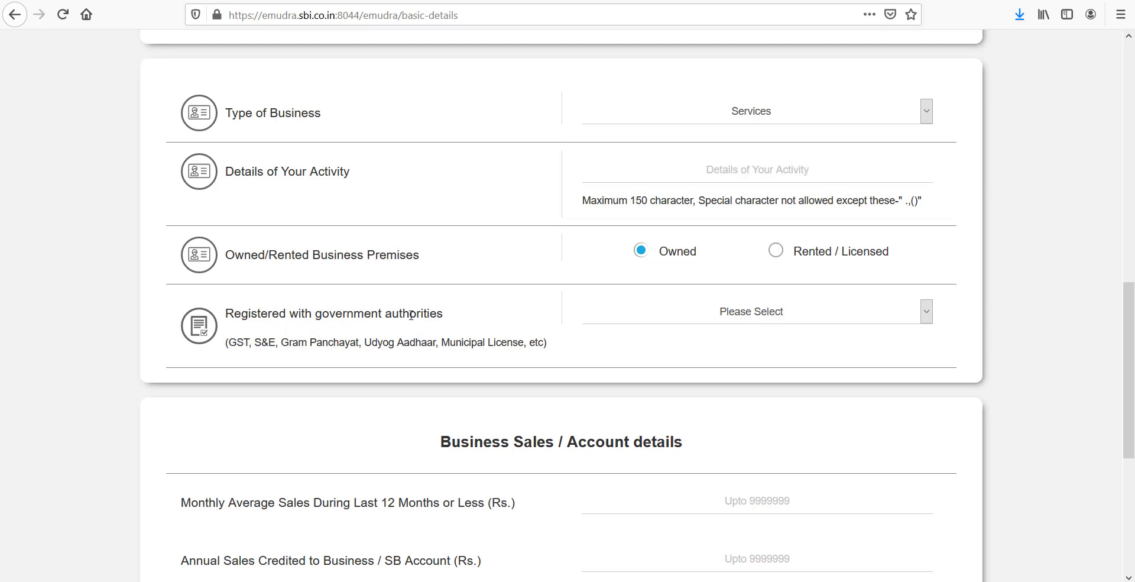
pyautogui.click(707, 318)
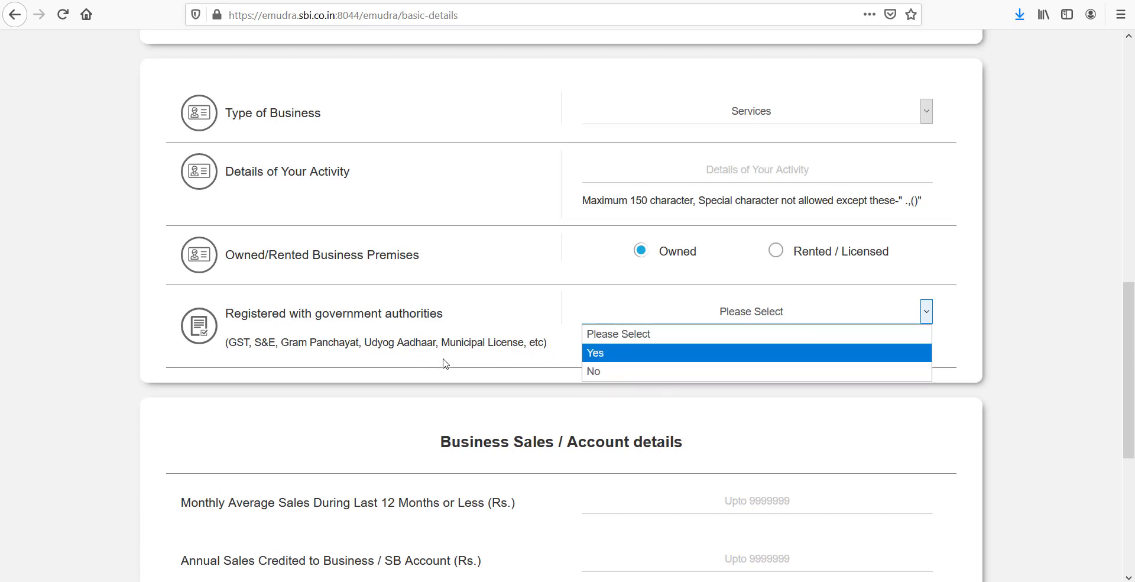
pyautogui.click(598, 373)
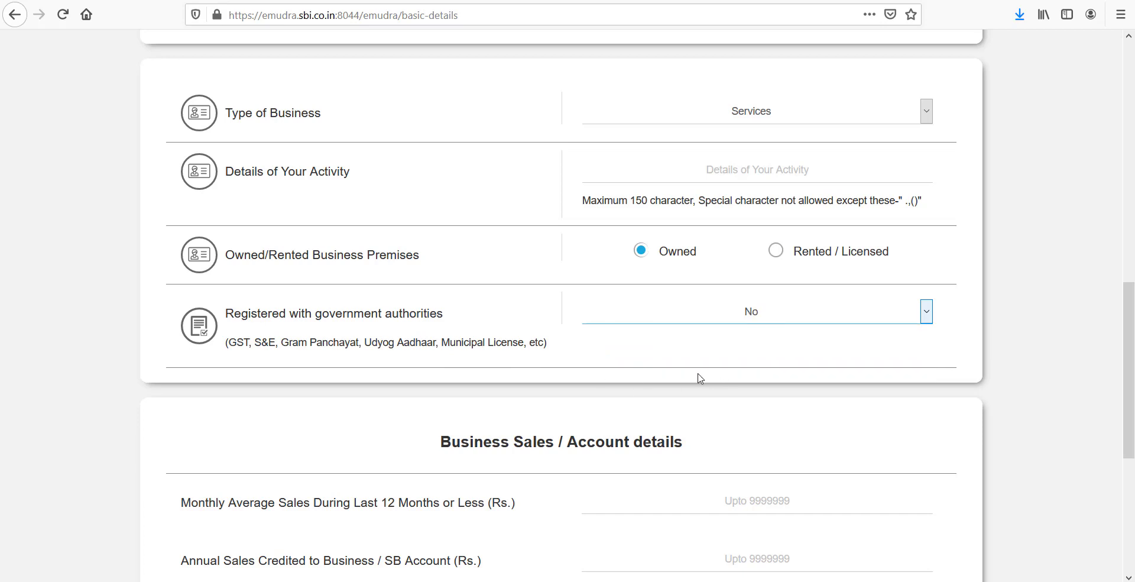
pyautogui.scroll(-4, 699, 377)
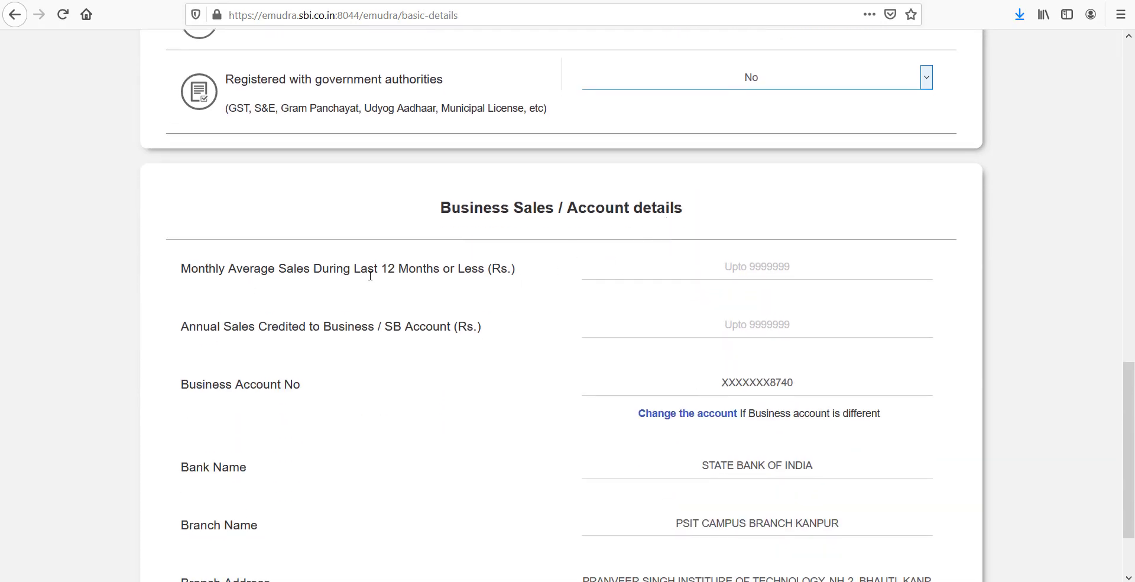
pyautogui.scroll(-1, 398, 285)
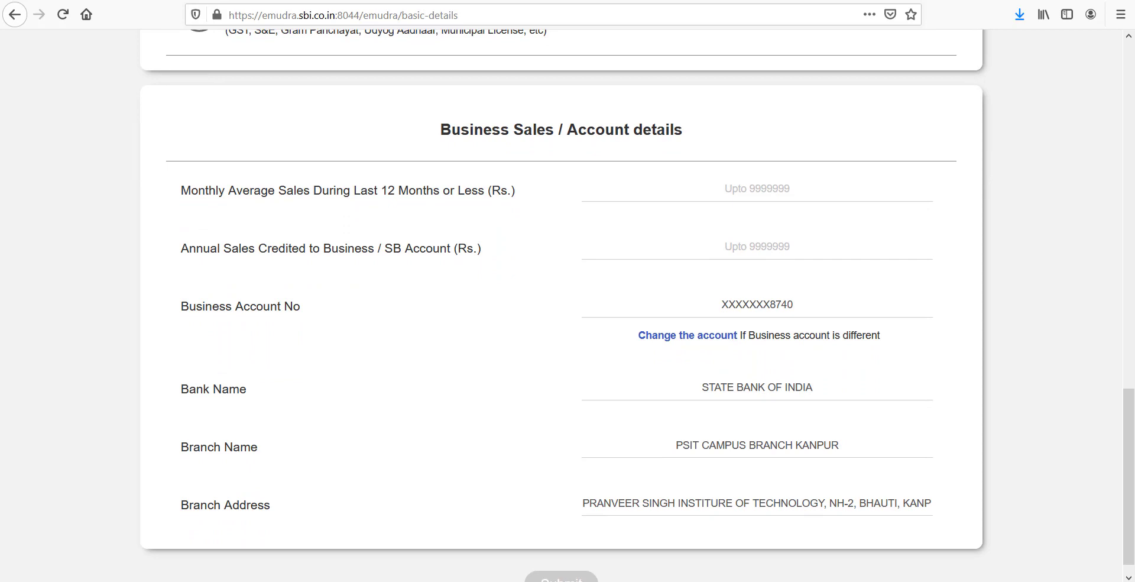
pyautogui.click(705, 190)
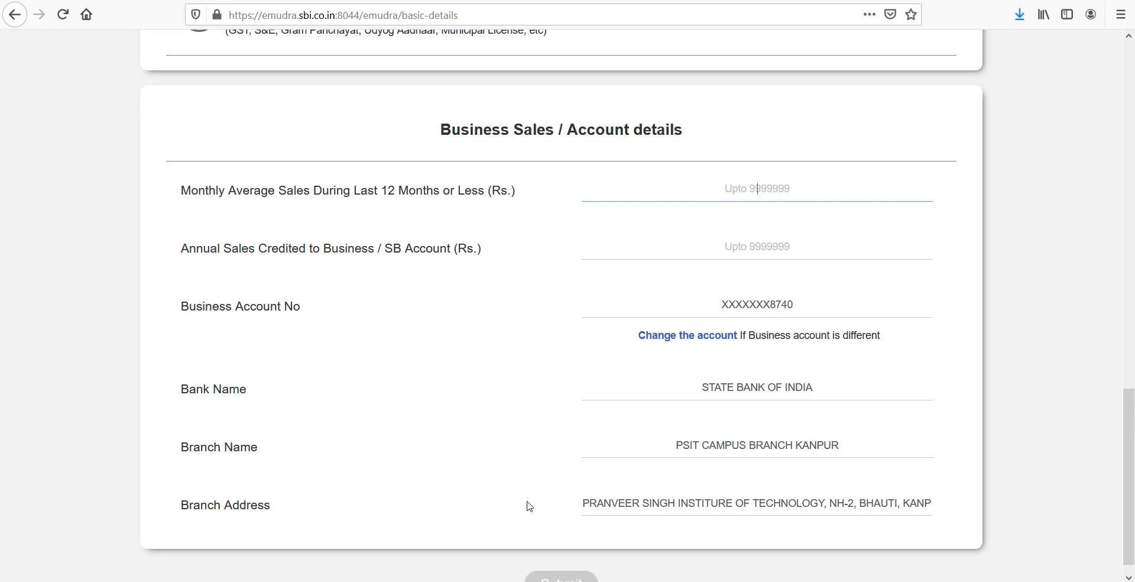
pyautogui.scroll(-2, 803, 494)
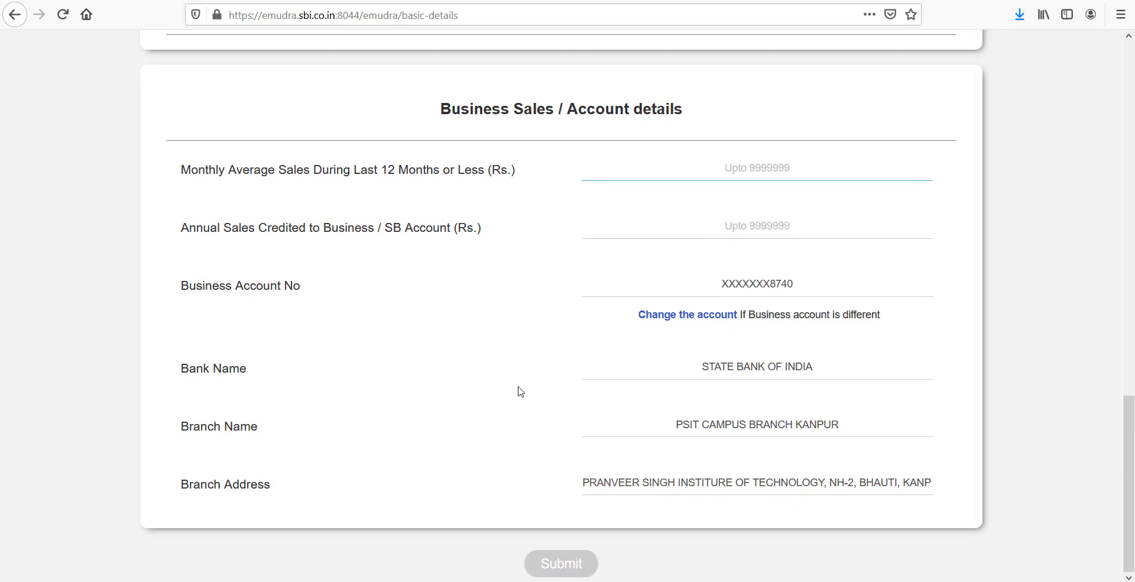
pyautogui.scroll(10, 520, 393)
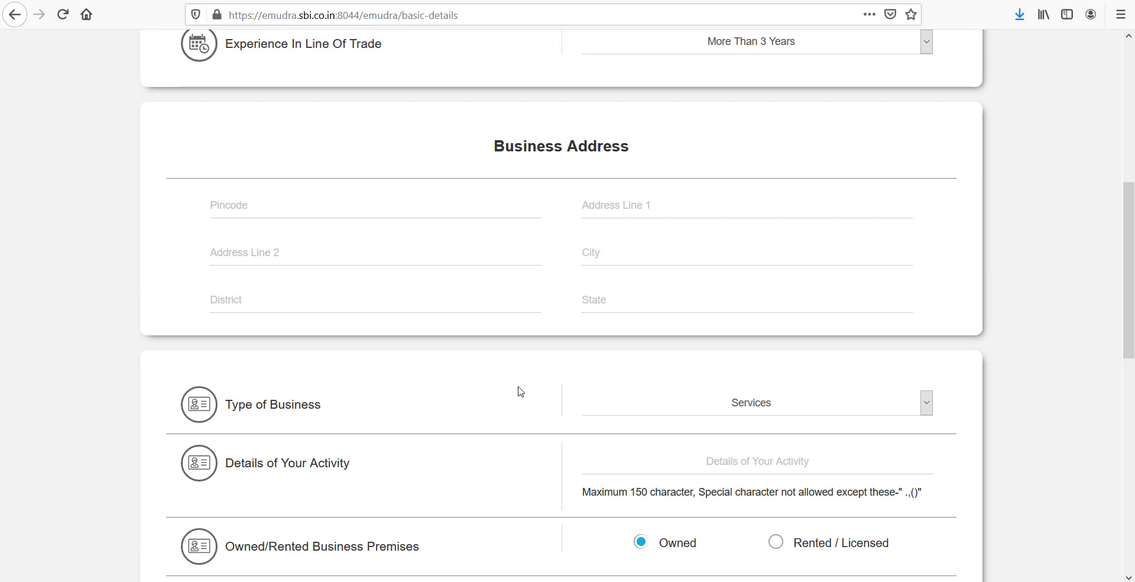